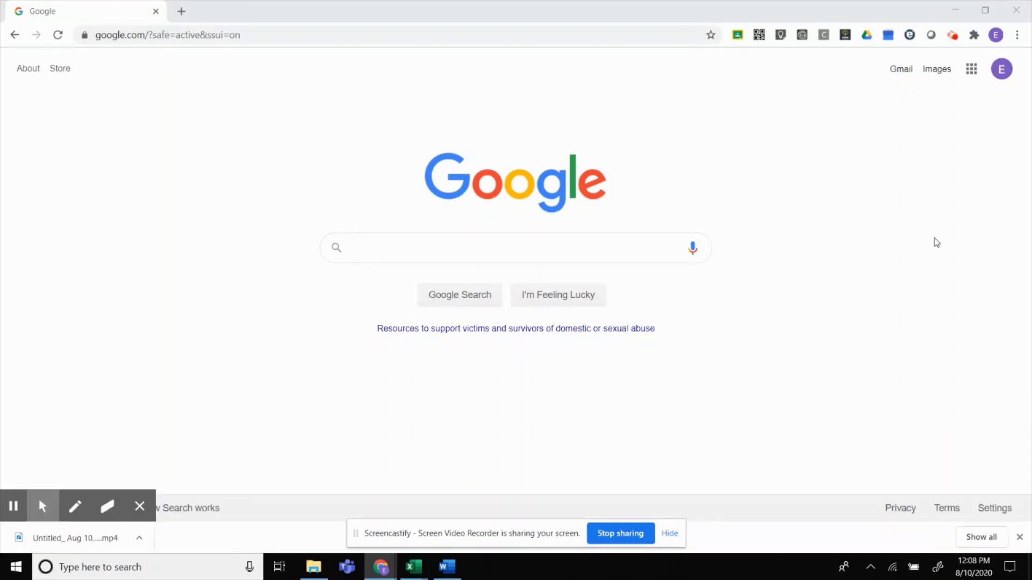
Step: Go to mcallenisd.org and follow its Skyward link to the login page
left_click(373, 35)
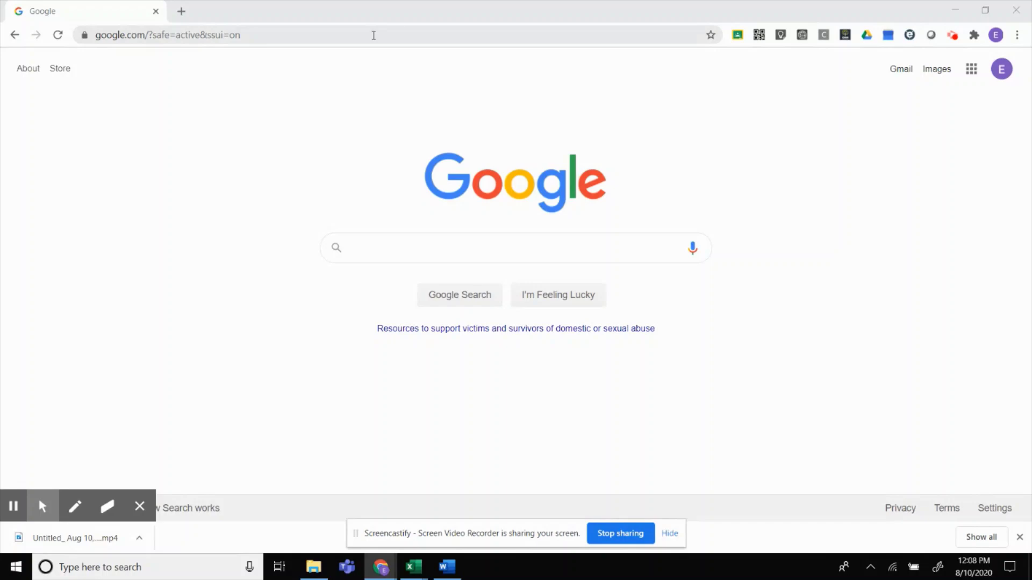
type("mcallenisd.")
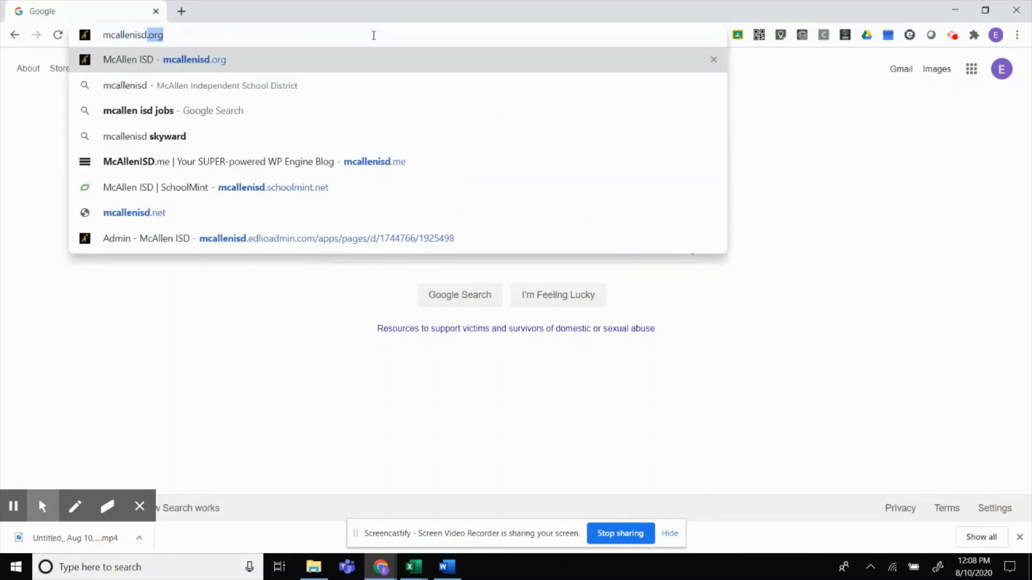
type("org")
key("Return")
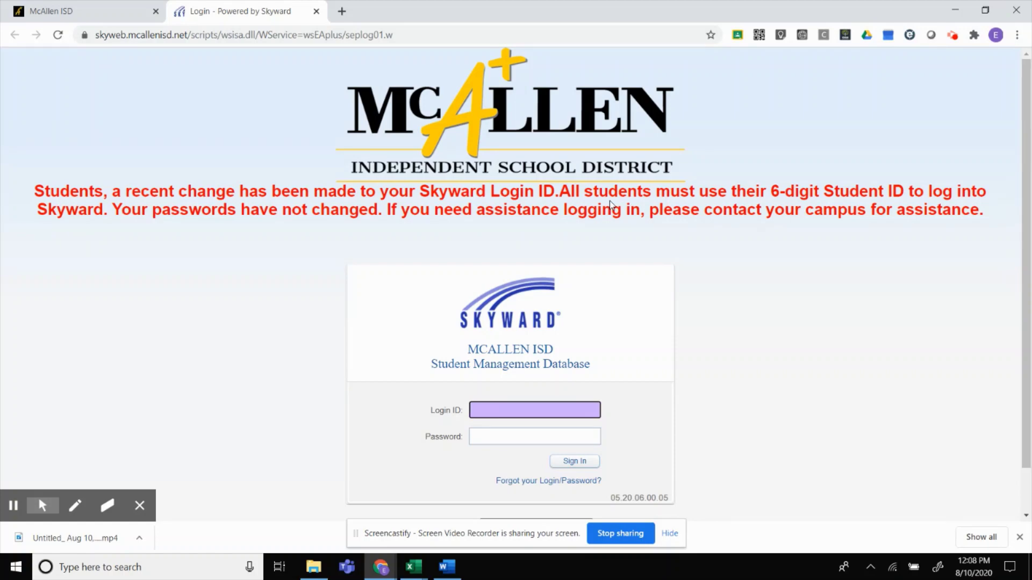
scroll(580, 355, "down", 2)
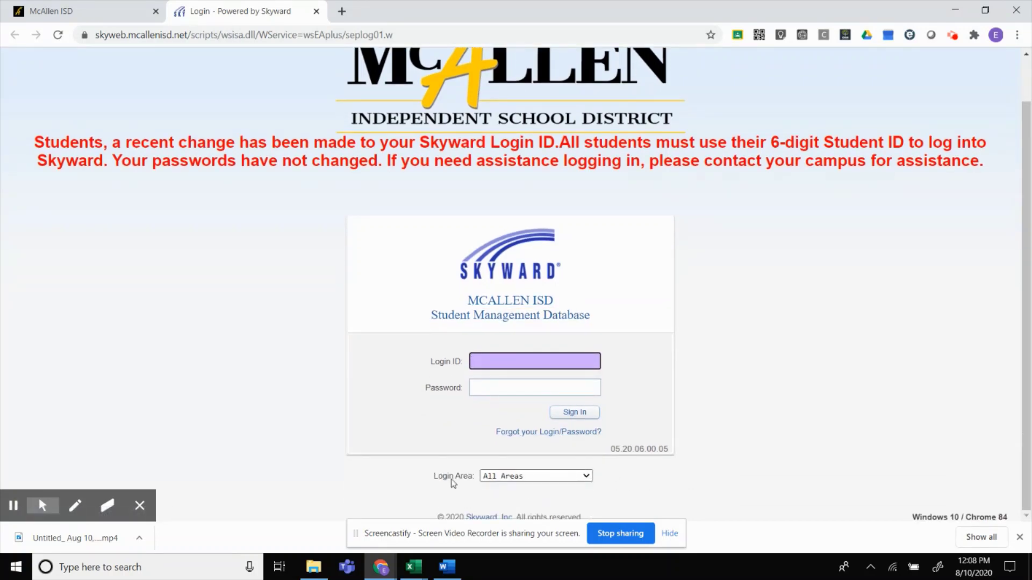
Step: Choose Family/Student Access as the login area, then enter the login ID and password
left_click(586, 478)
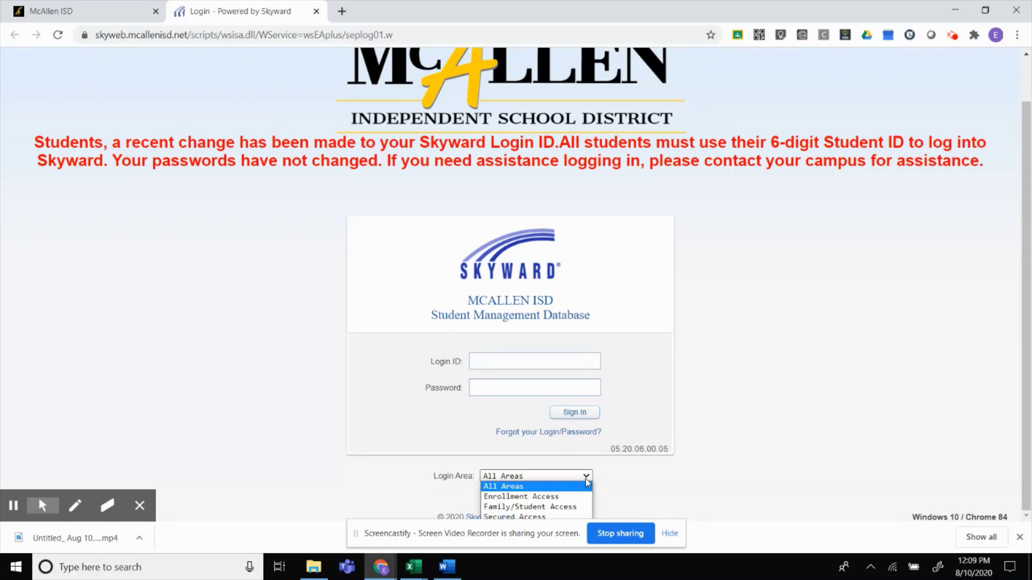
left_click(573, 509)
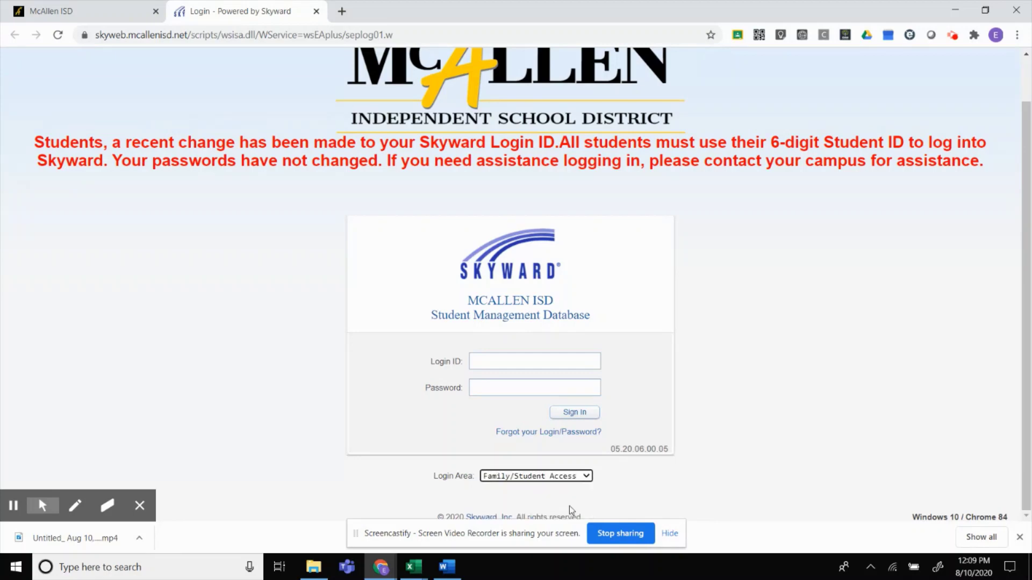
left_click(514, 360)
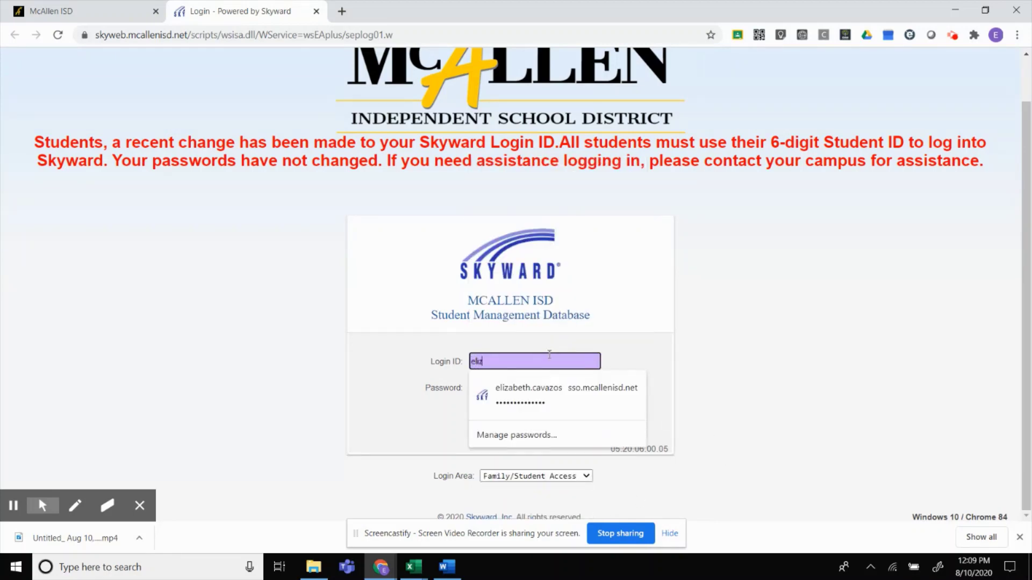
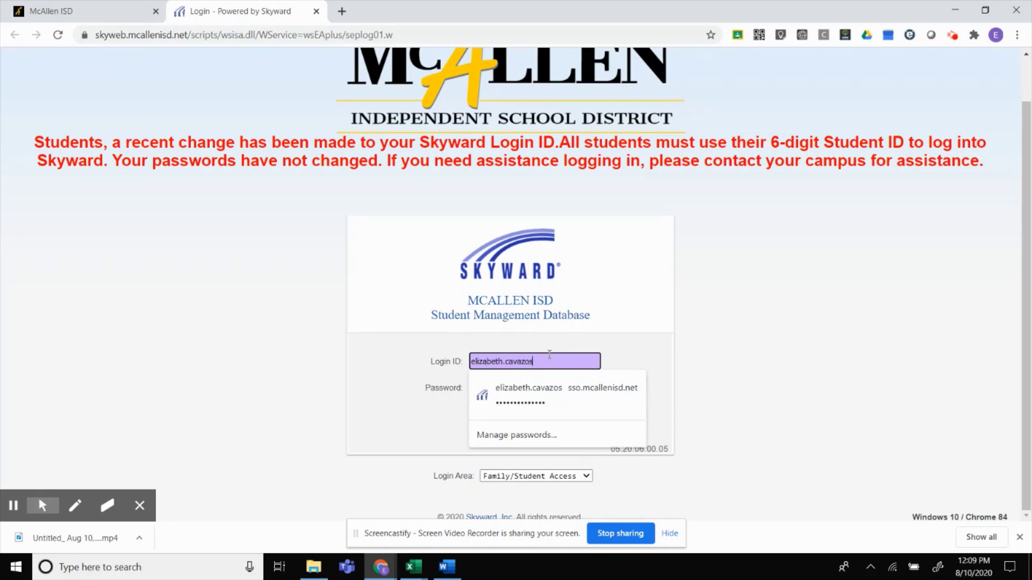
key("Tab")
type("••••")
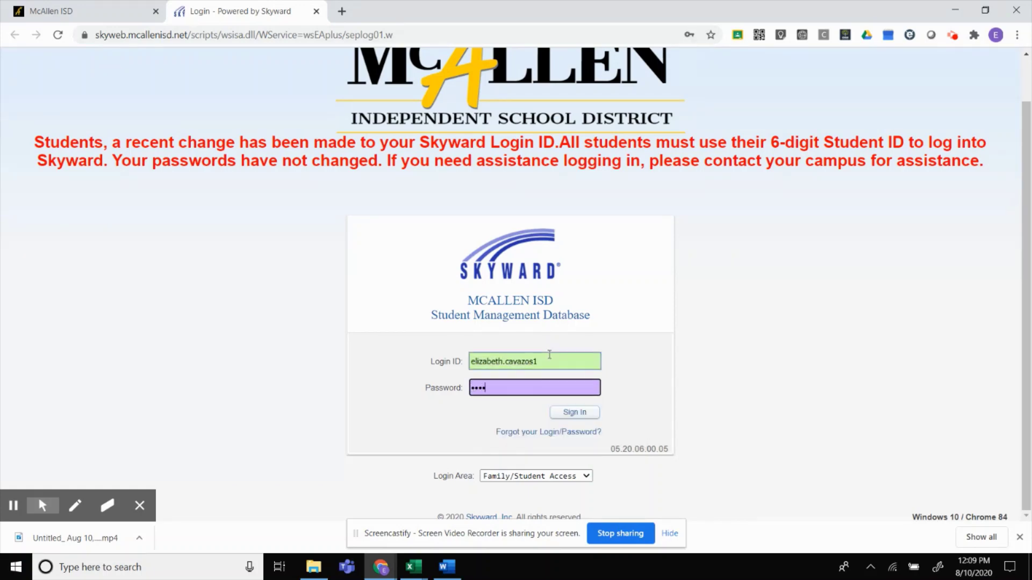
type("•••••••")
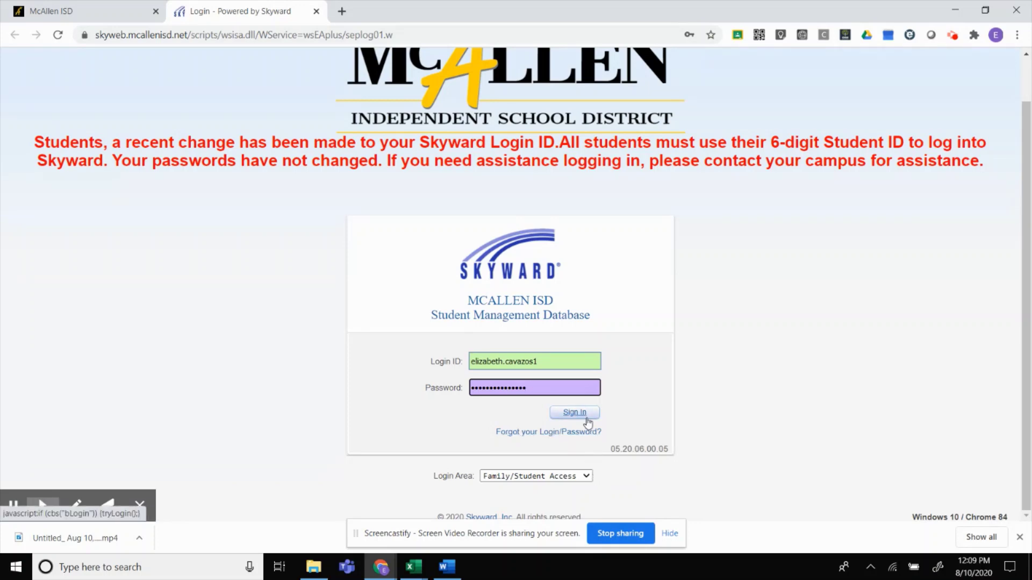
Step: Sign in to Skyward Family Access and review the All Students home page
left_click(576, 413)
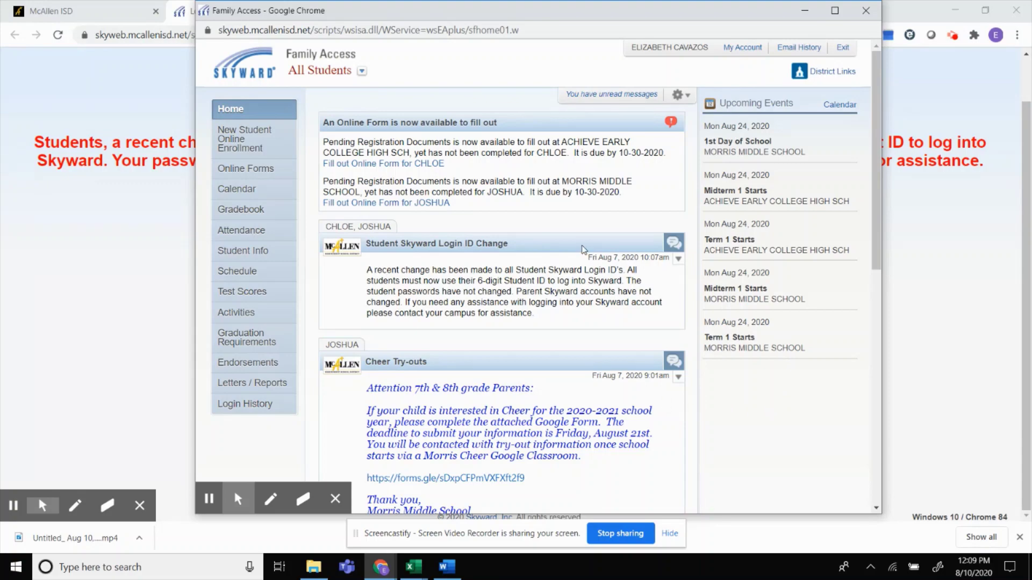
scroll(583, 250, "down", 3)
scroll(580, 245, "down", 3)
scroll(580, 244, "down", 3)
scroll(579, 245, "down", 3)
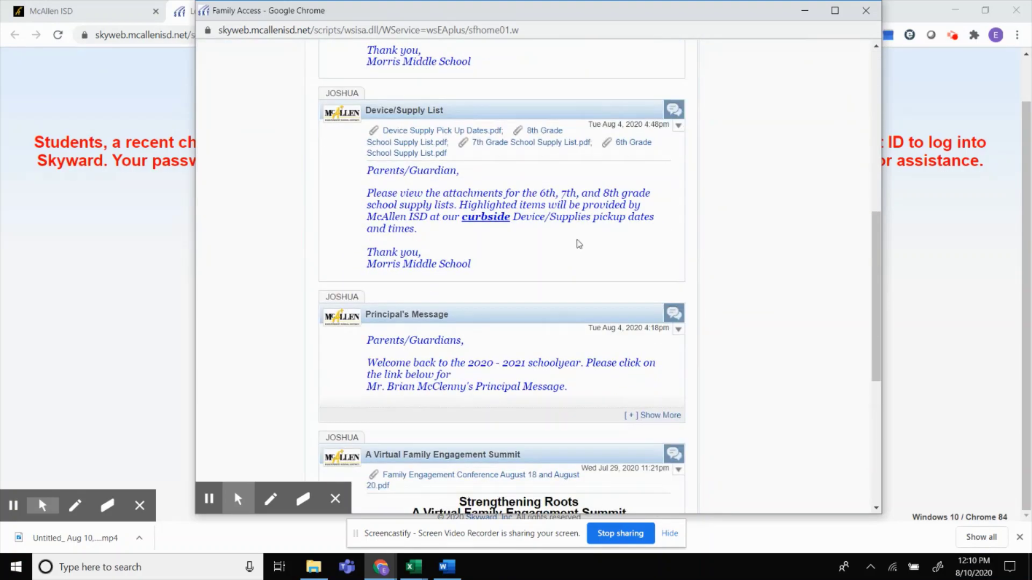
scroll(577, 242, "down", 3)
scroll(577, 242, "up", 4)
scroll(577, 243, "up", 4)
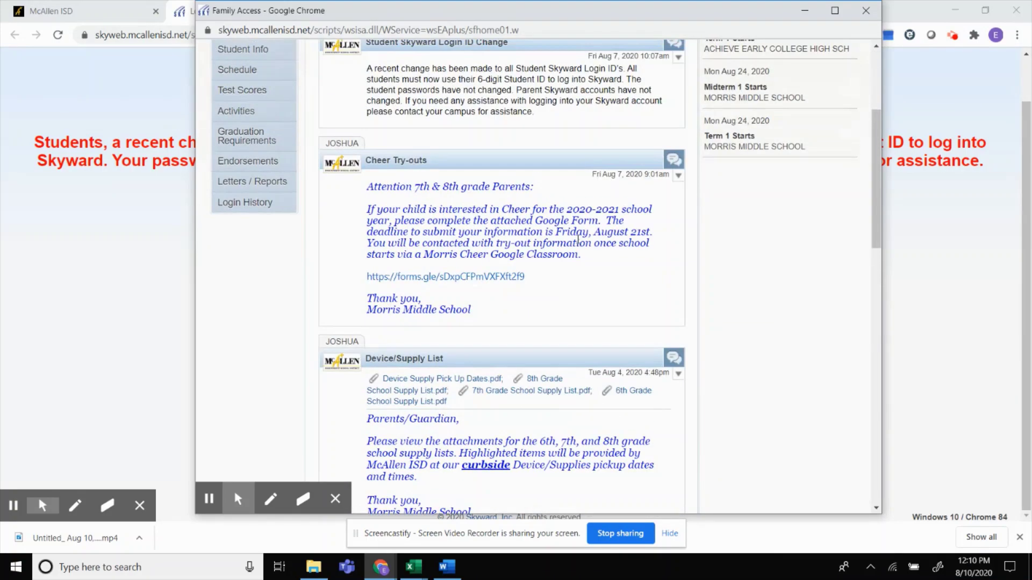
scroll(575, 245, "up", 4)
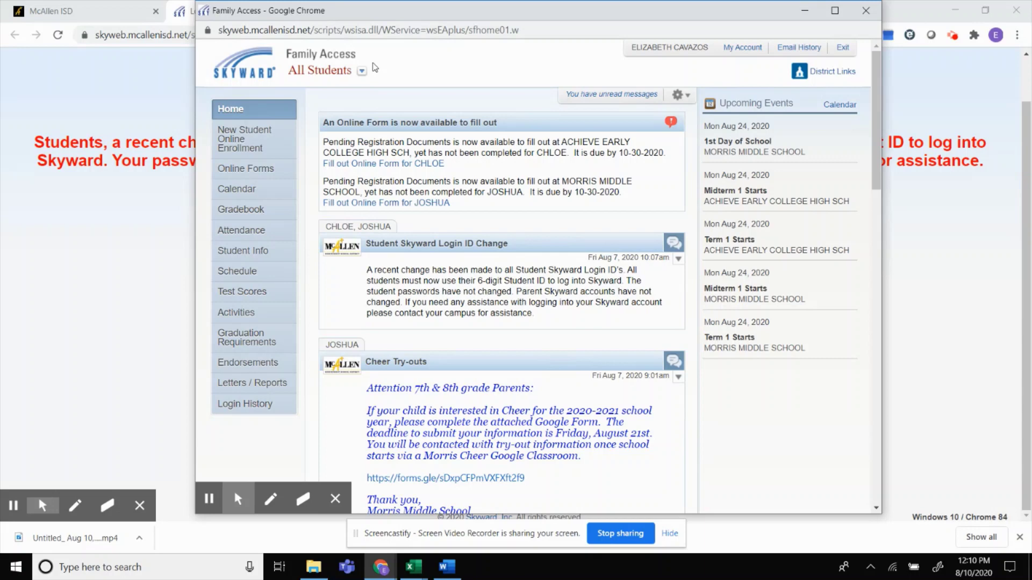
Step: Switch the student selector from All Students to the younger child
left_click(362, 69)
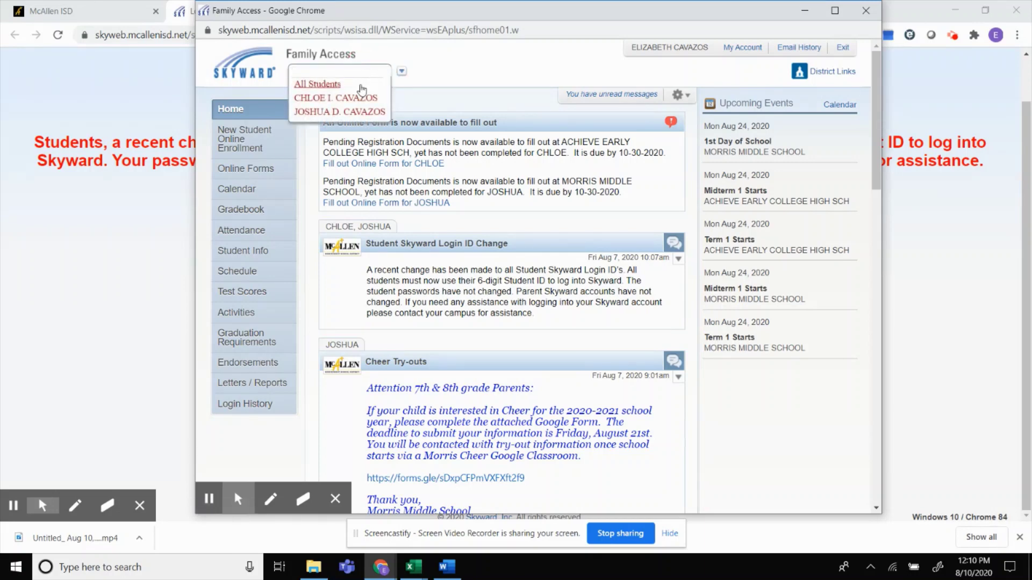
left_click(357, 114)
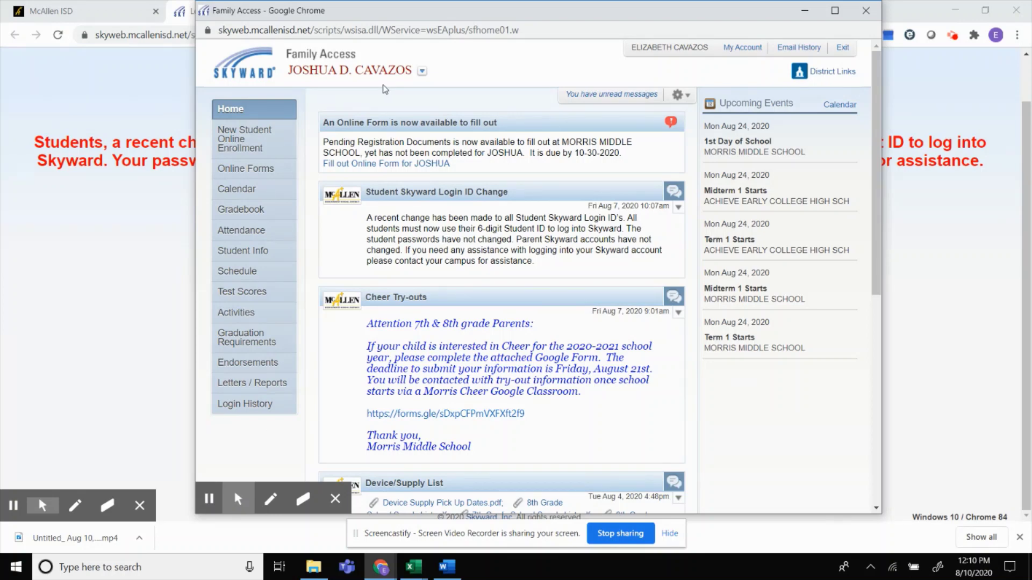
Step: View the child's August 2020 calendar, then the class grades in Gradebook
left_click(237, 188)
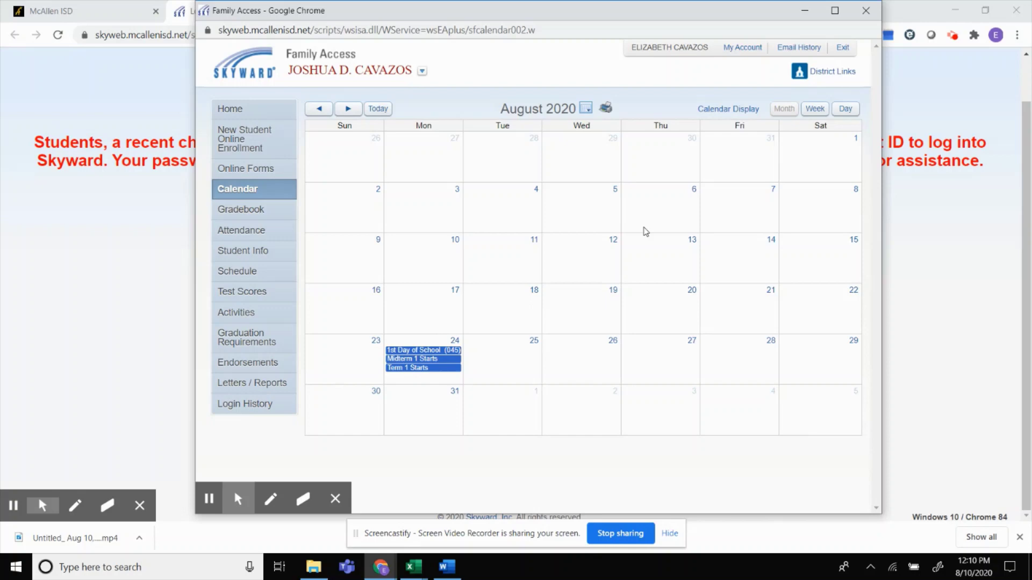
left_click(244, 210)
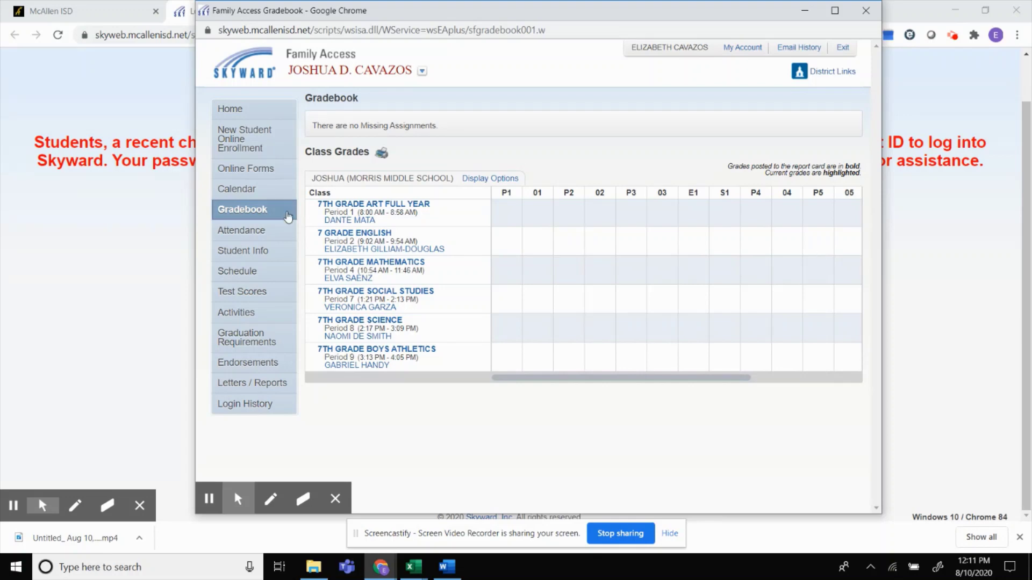
Step: View the child's attendance record and class schedule, then return Home
left_click(239, 231)
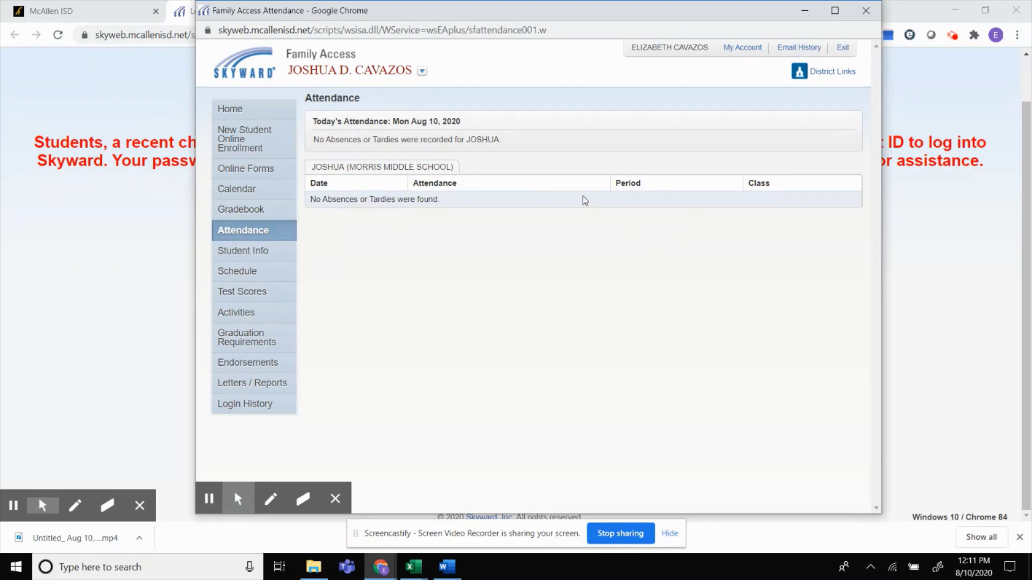
left_click(237, 271)
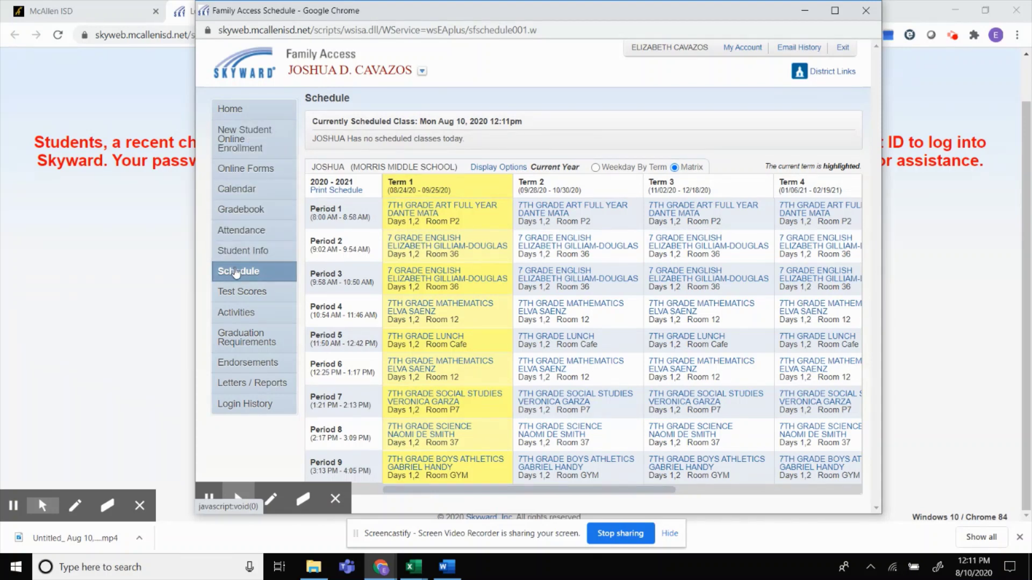
left_click(230, 109)
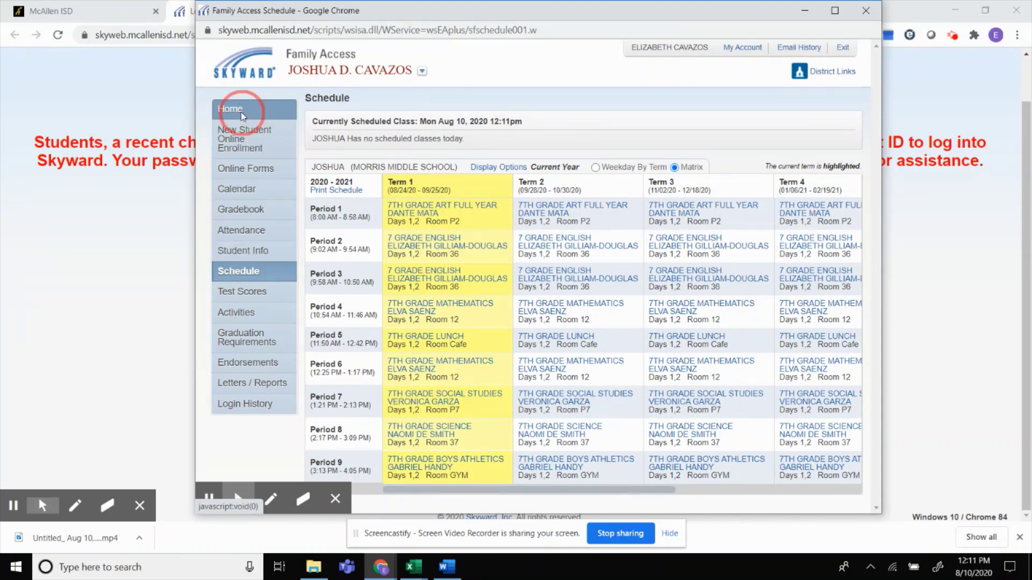